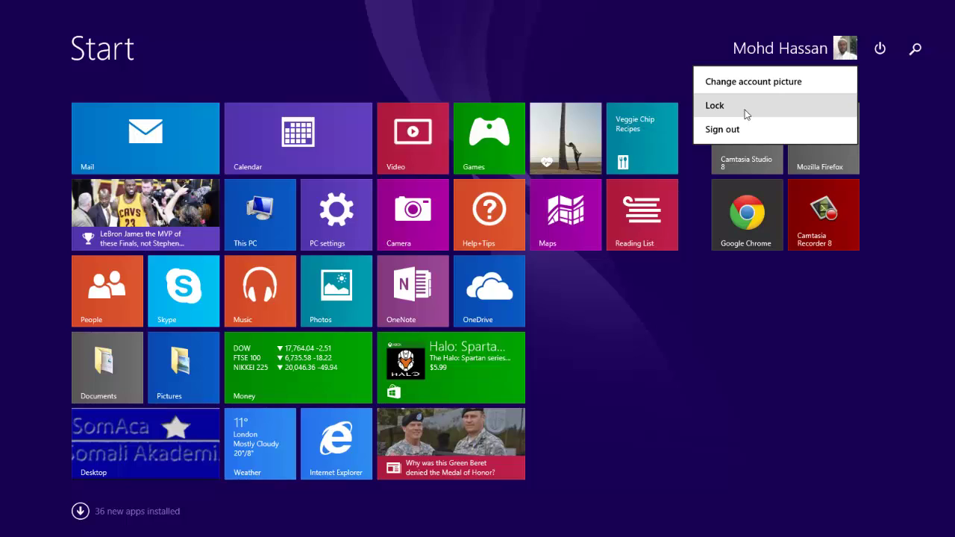
left_click(883, 115)
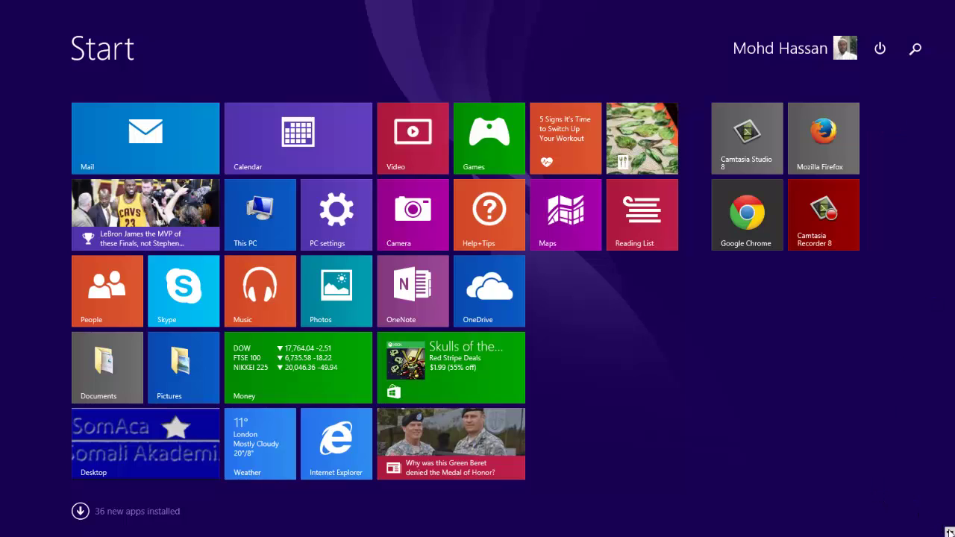
left_click(949, 531)
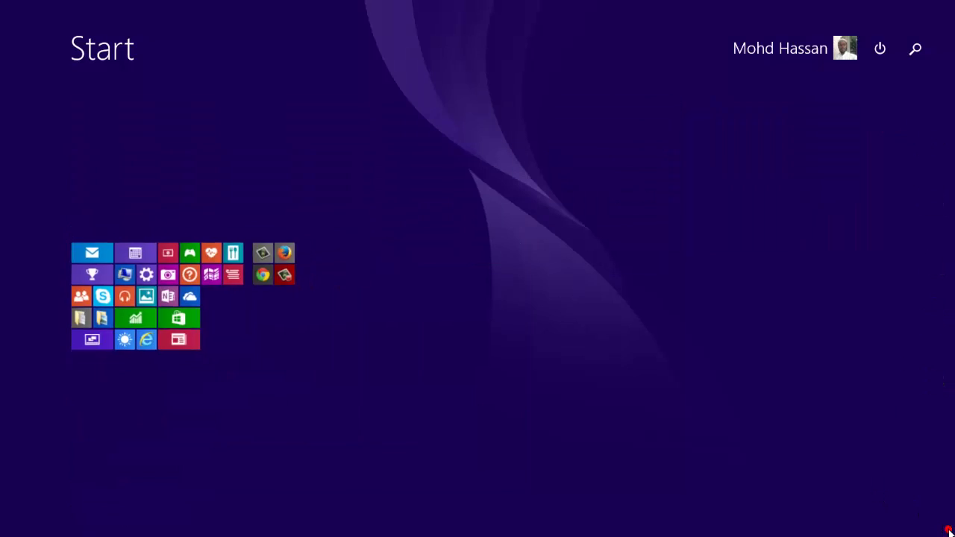
left_click(949, 531)
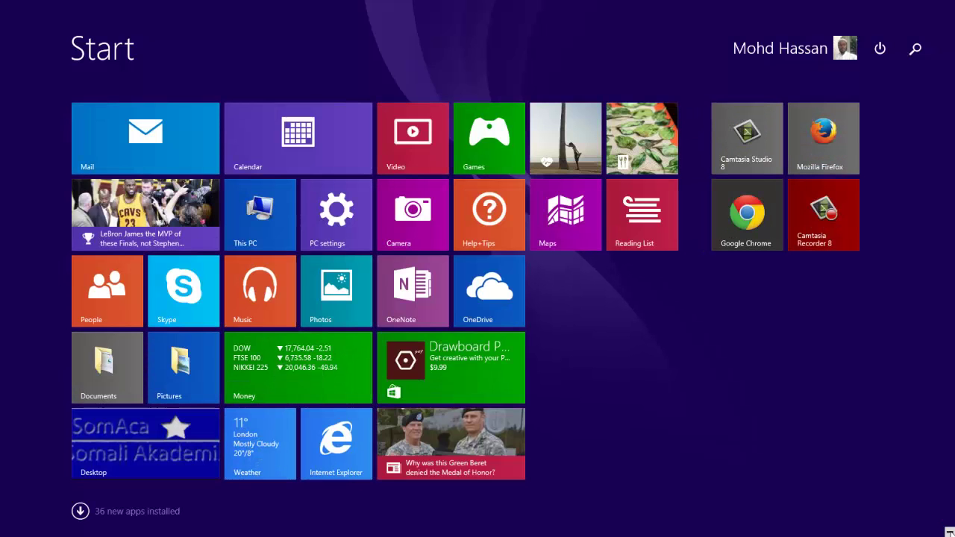
Step: Open the full PC settings from the Start screen
mouse_move(949, 532)
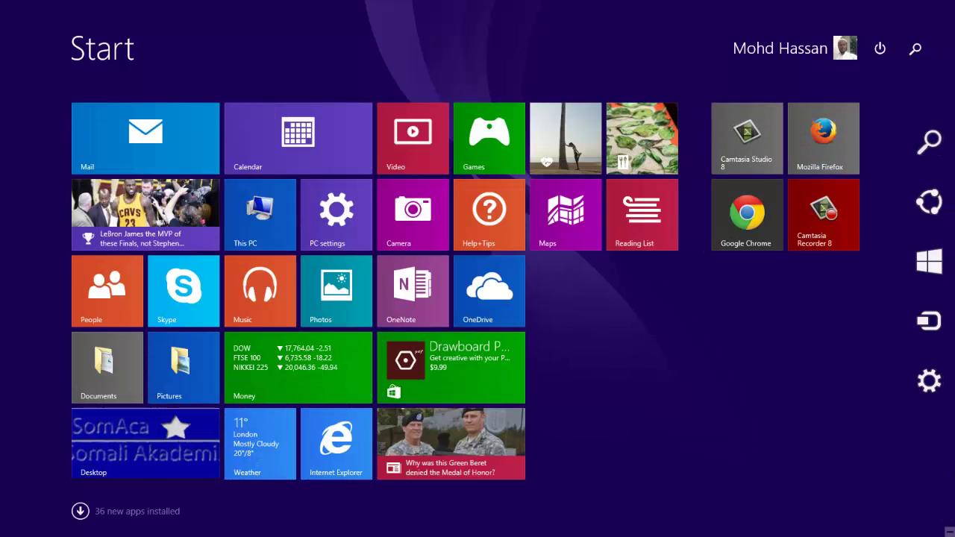
left_click(929, 388)
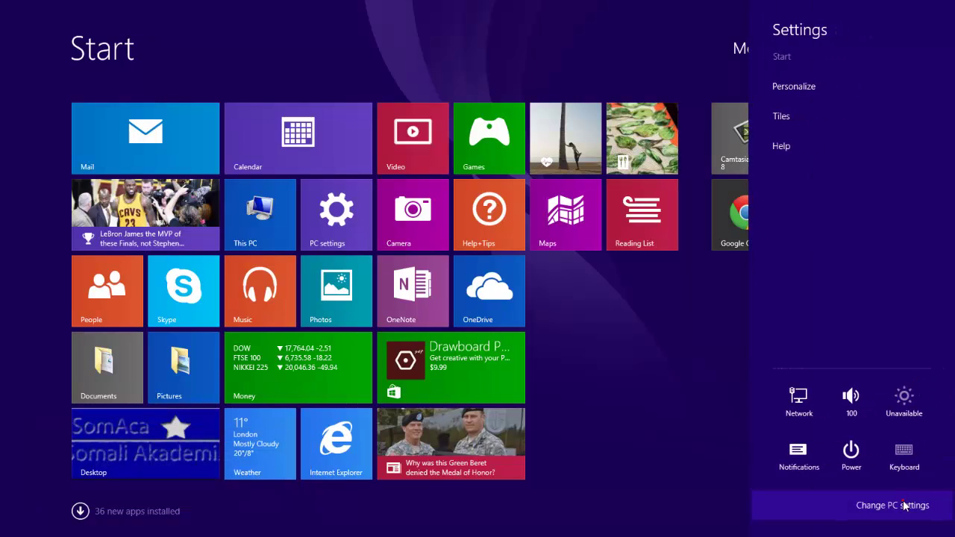
left_click(905, 506)
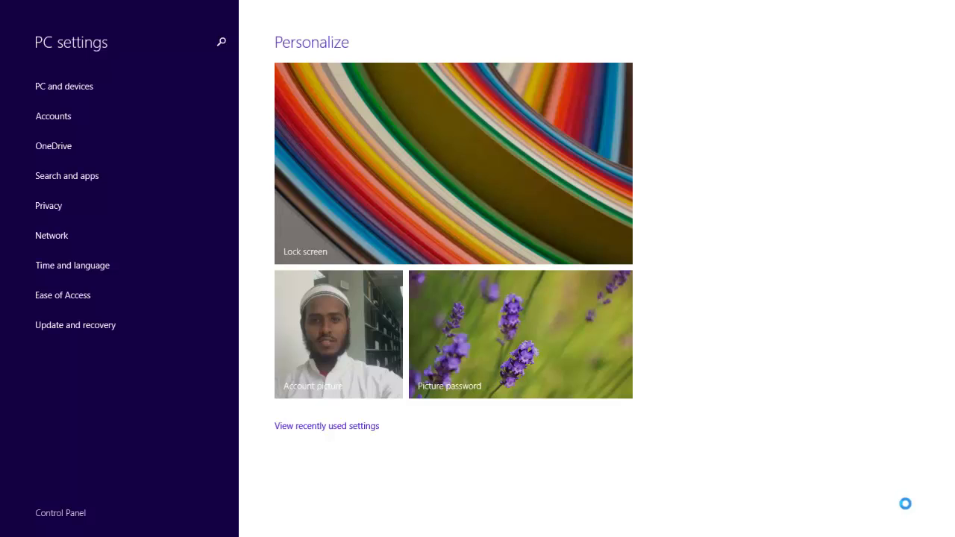
mouse_move(951, 532)
Step: Browse the This PC folders for an account picture in the Accounts settings, leaving without choosing an image
left_click(88, 119)
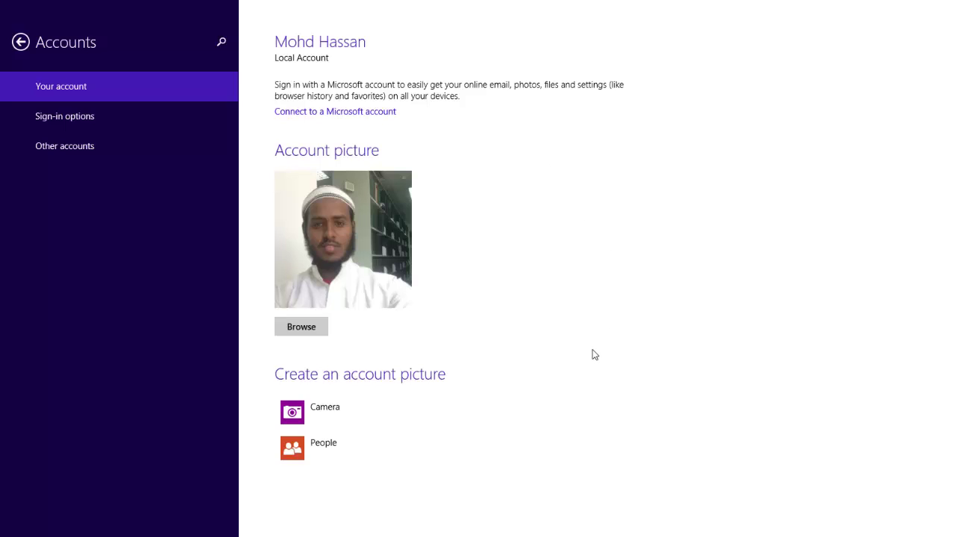
left_click(314, 329)
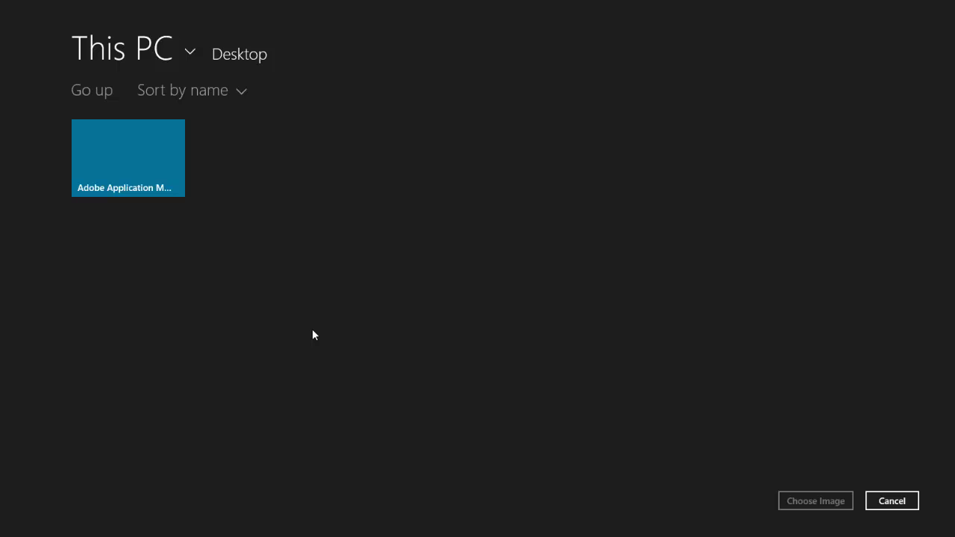
left_click(190, 52)
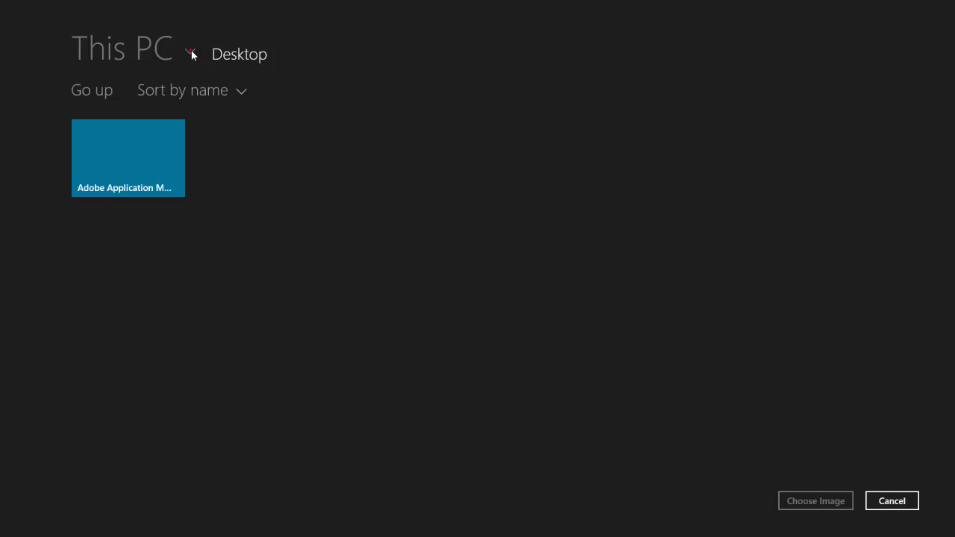
left_click(160, 135)
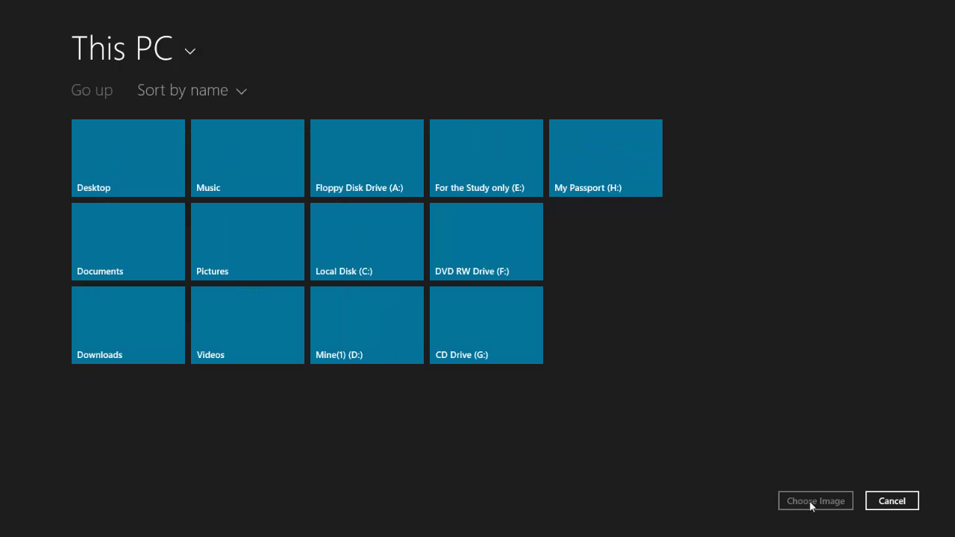
left_click(874, 505)
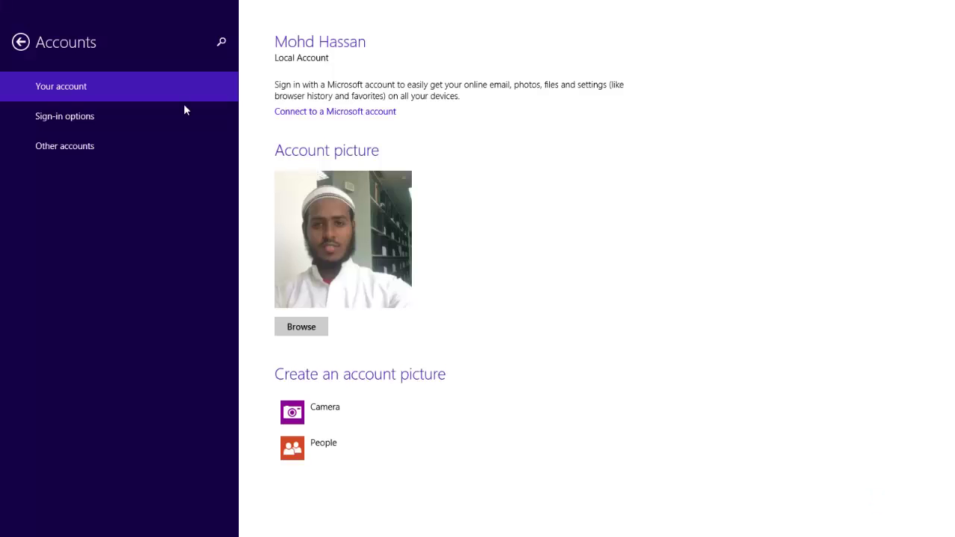
Step: Set the lock screen background to the picture of railway tracks running between city buildings
left_click(21, 43)
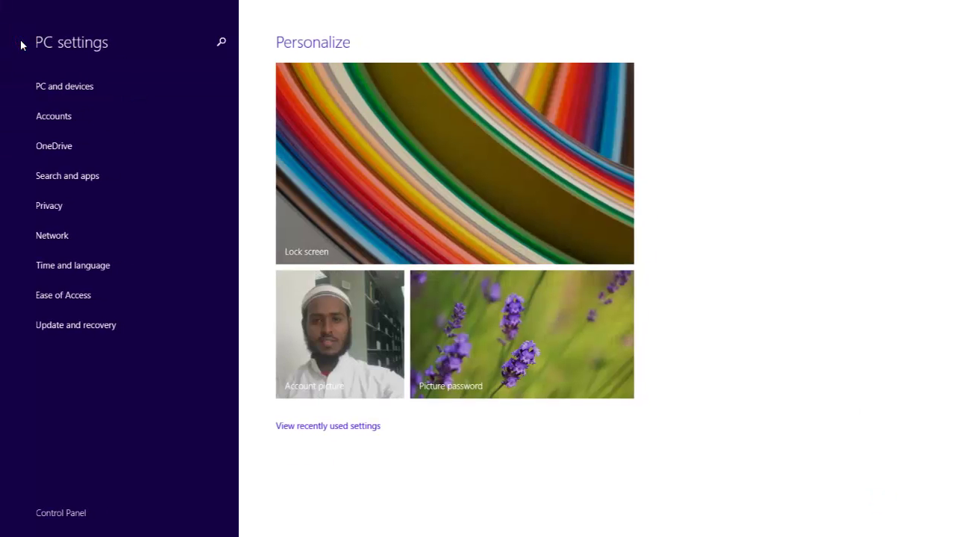
left_click(327, 238)
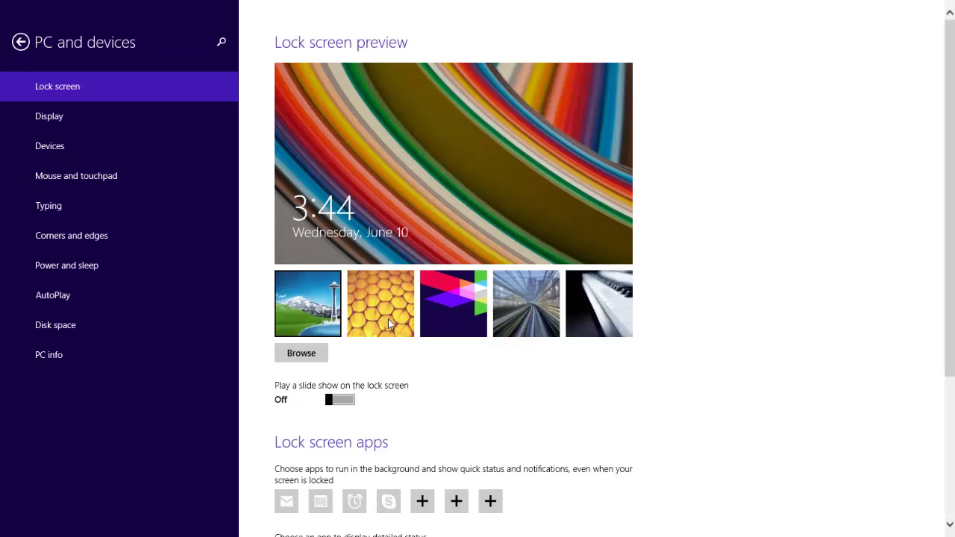
left_click(551, 310)
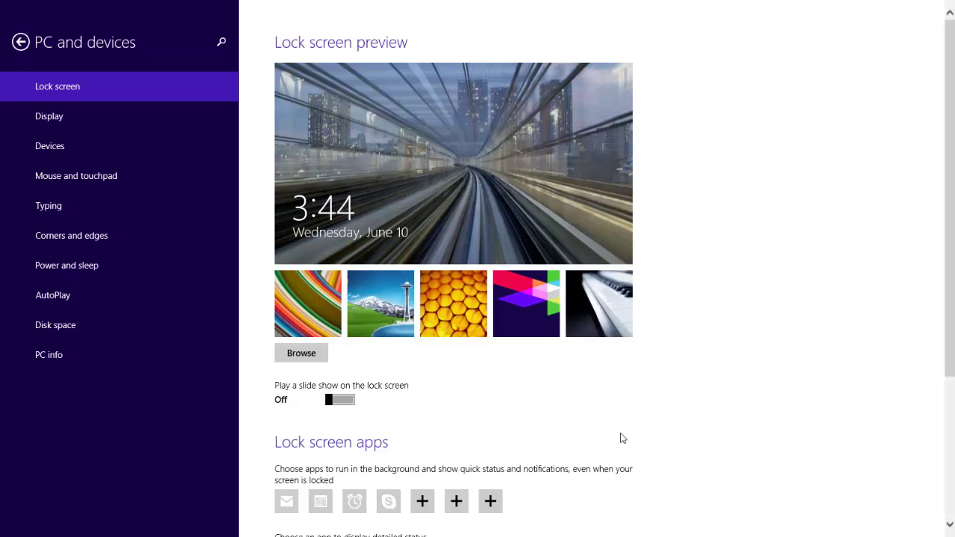
Step: Examine which apps can be chosen for quick status and detailed status on the lock screen, then return to the main PC settings
scroll(450, 454, "down", 3)
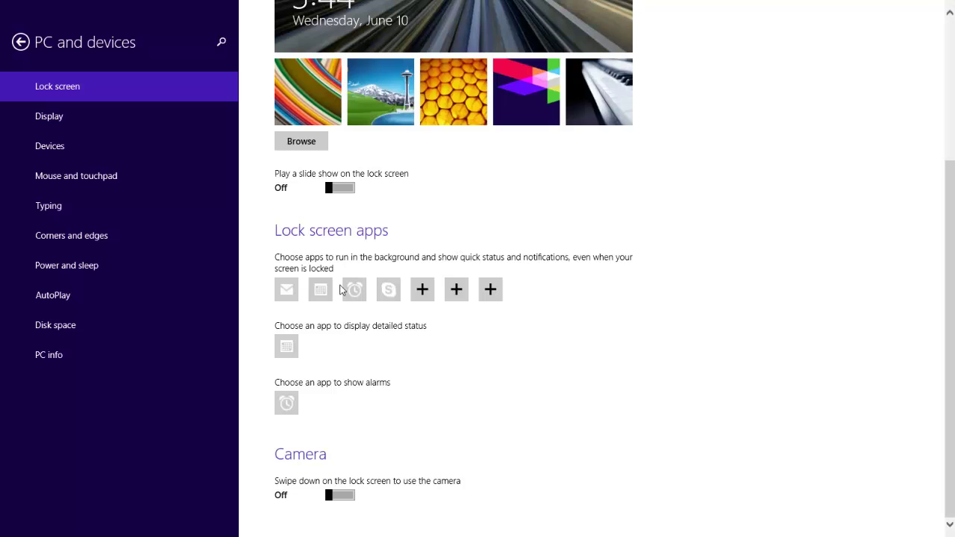
left_click(421, 296)
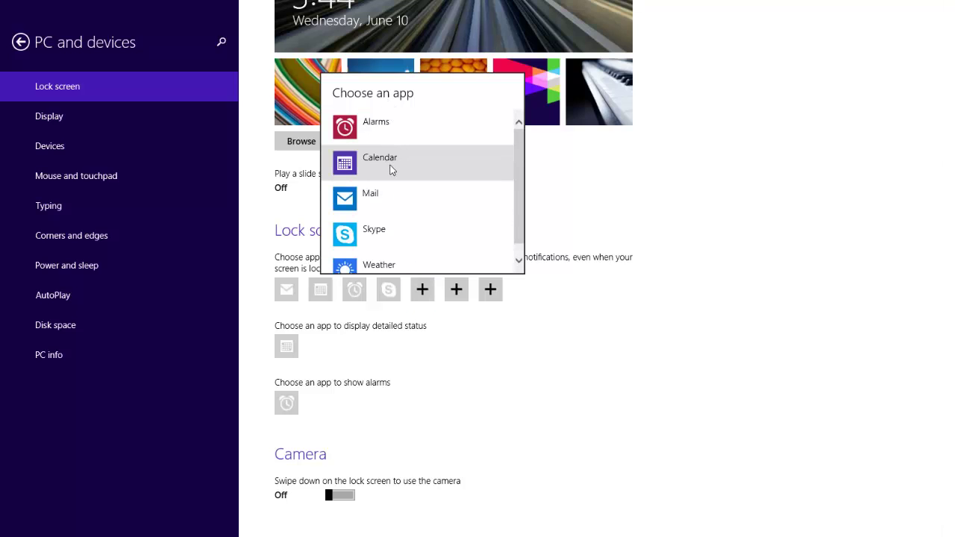
scroll(389, 226, "down", 1)
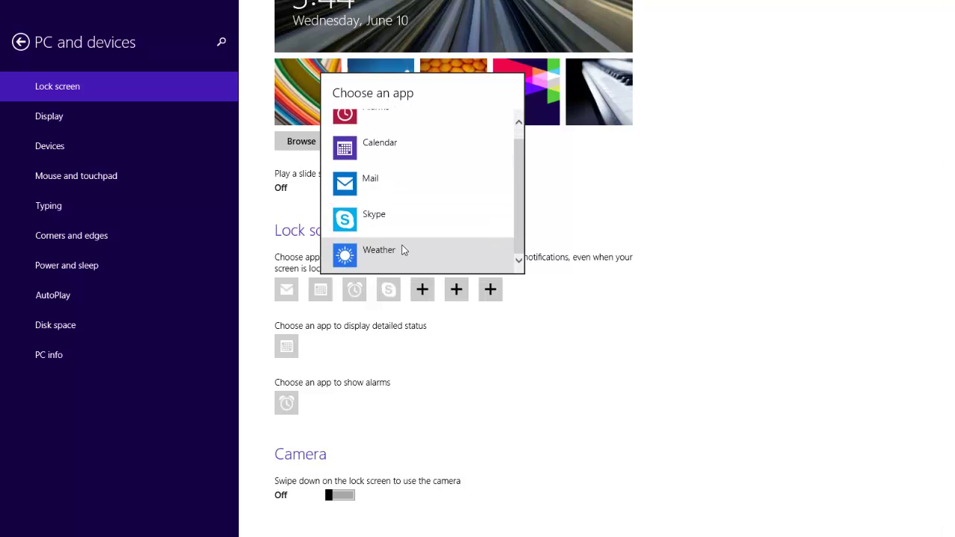
left_click(432, 325)
left_click(453, 290)
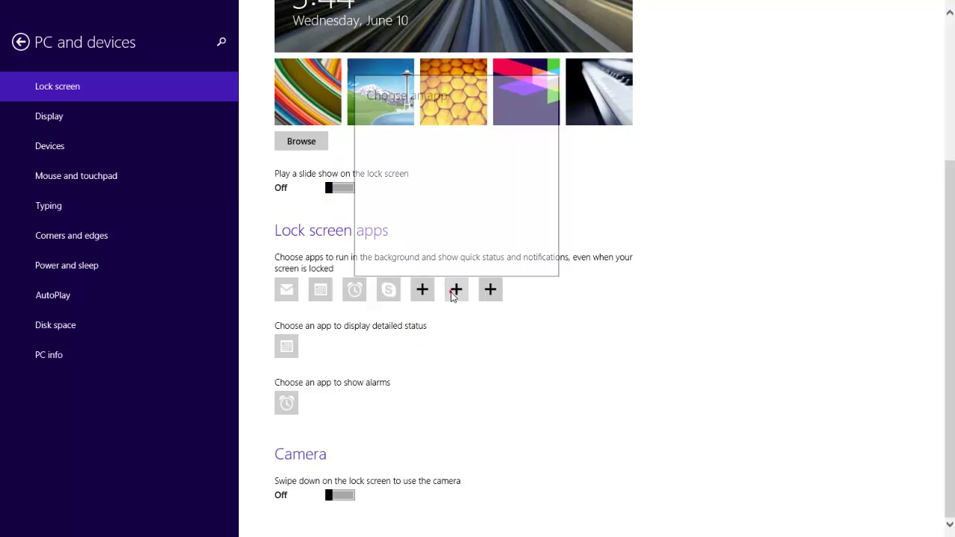
left_click(420, 393)
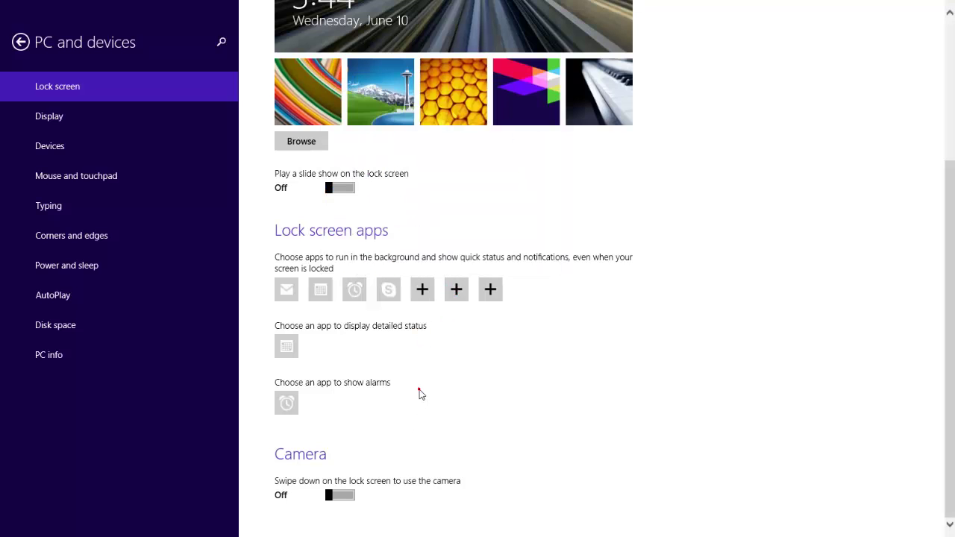
left_click(290, 348)
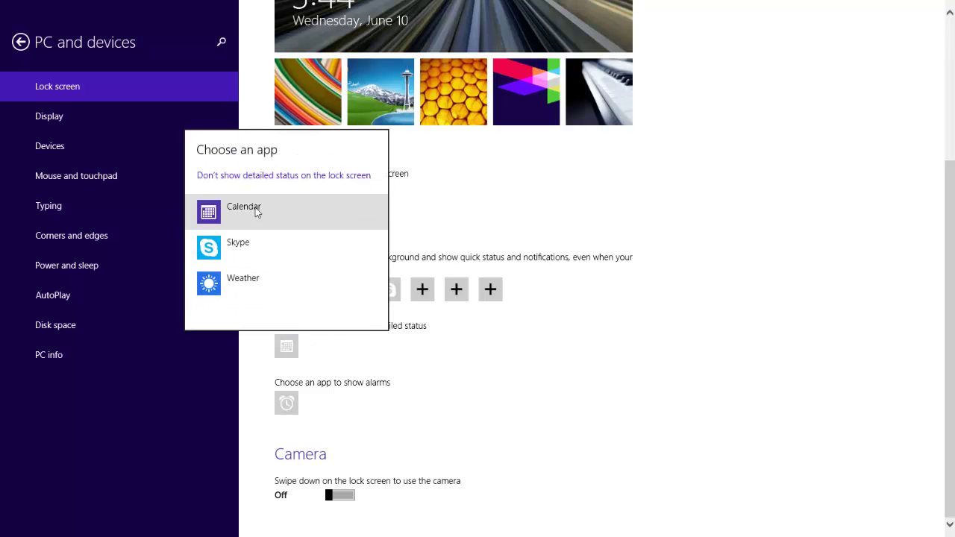
left_click(428, 366)
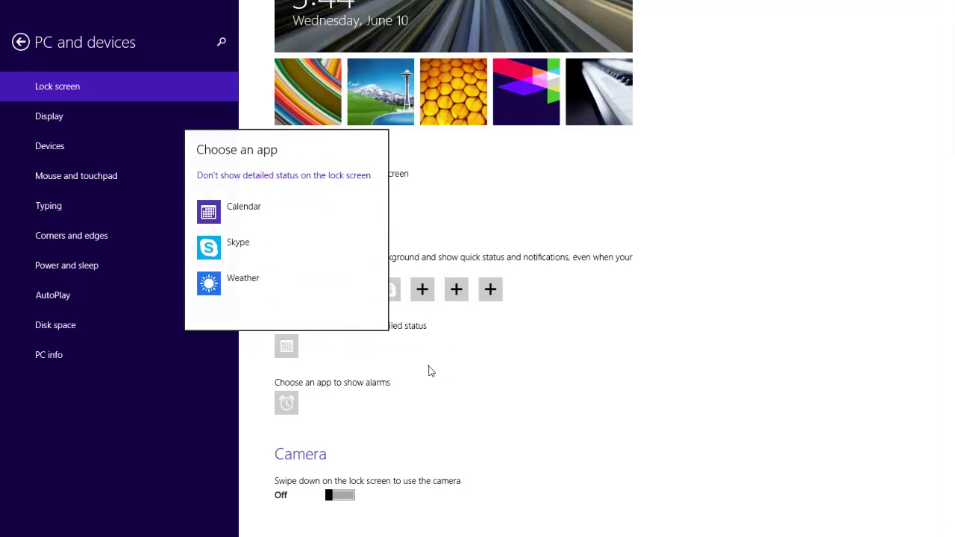
left_click(16, 42)
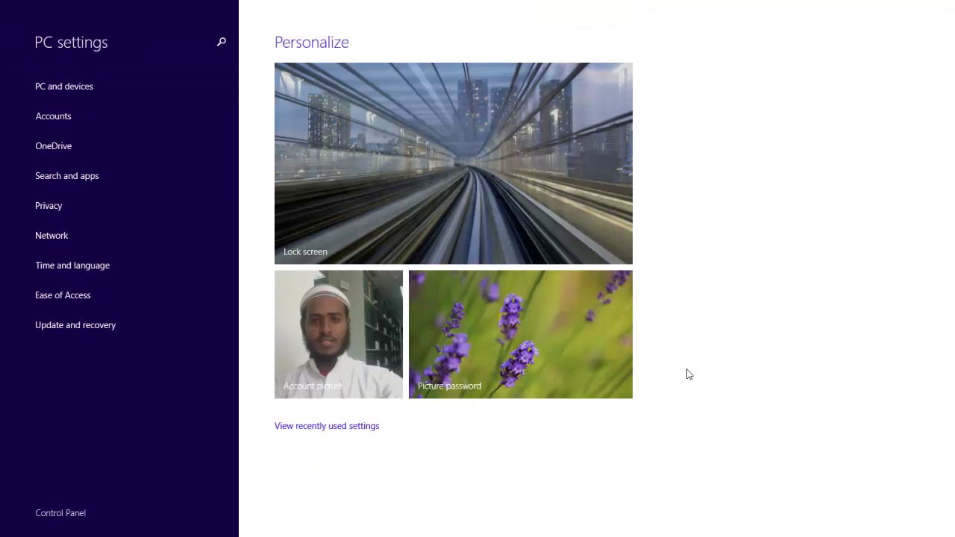
Step: Start adding a picture password in the account's sign-in options and verify with the account password
left_click(64, 514)
left_click(461, 371)
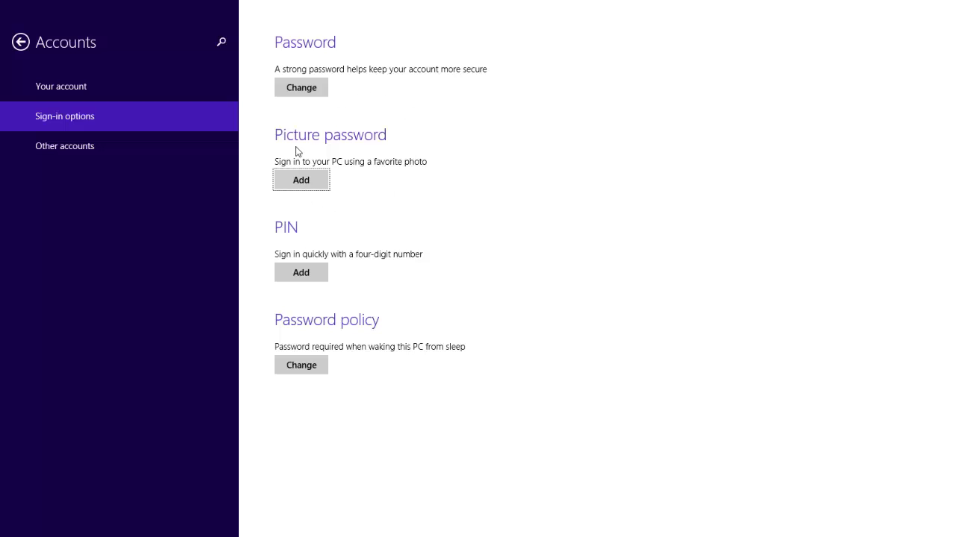
left_click(314, 181)
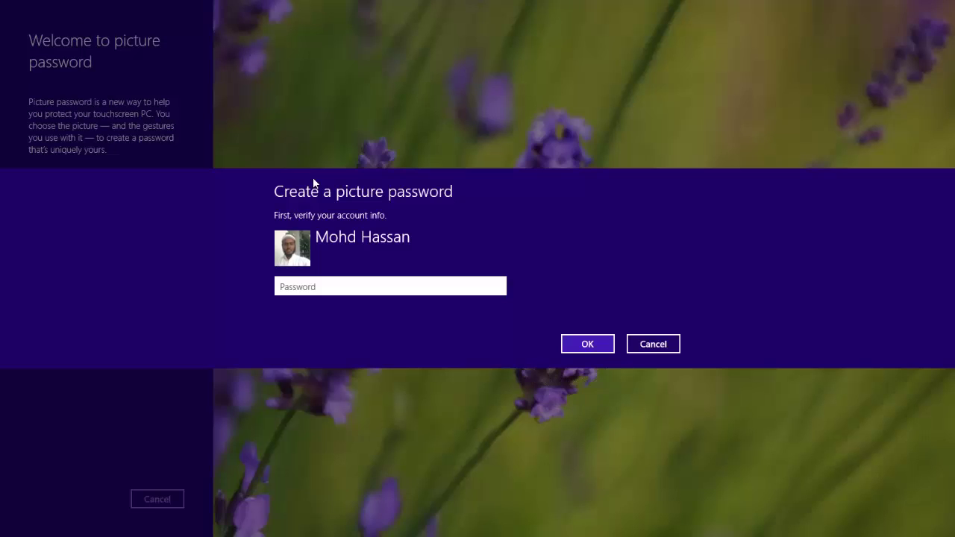
type("•••••••••")
key("Return")
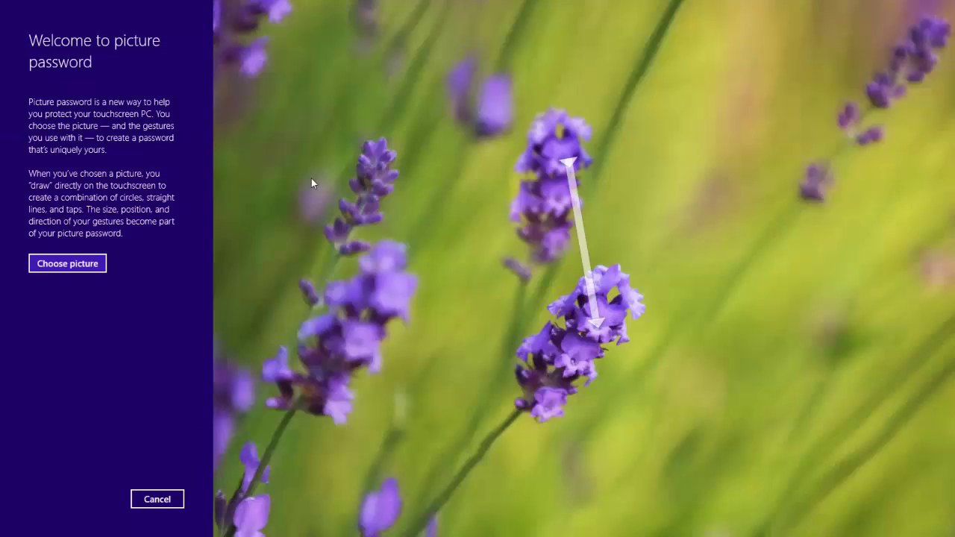
Step: Choose the portrait photo on the Desktop as the picture for the picture password
left_click(67, 264)
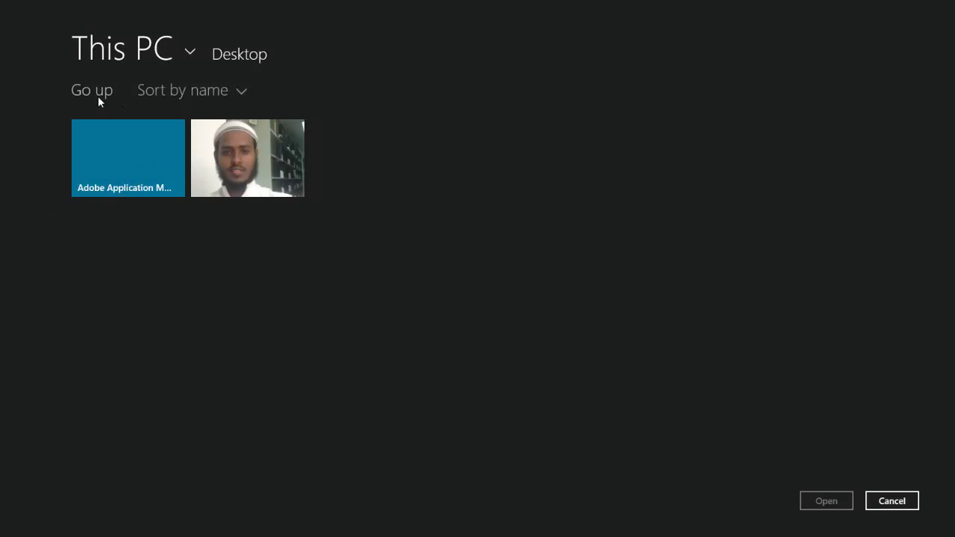
left_click(267, 182)
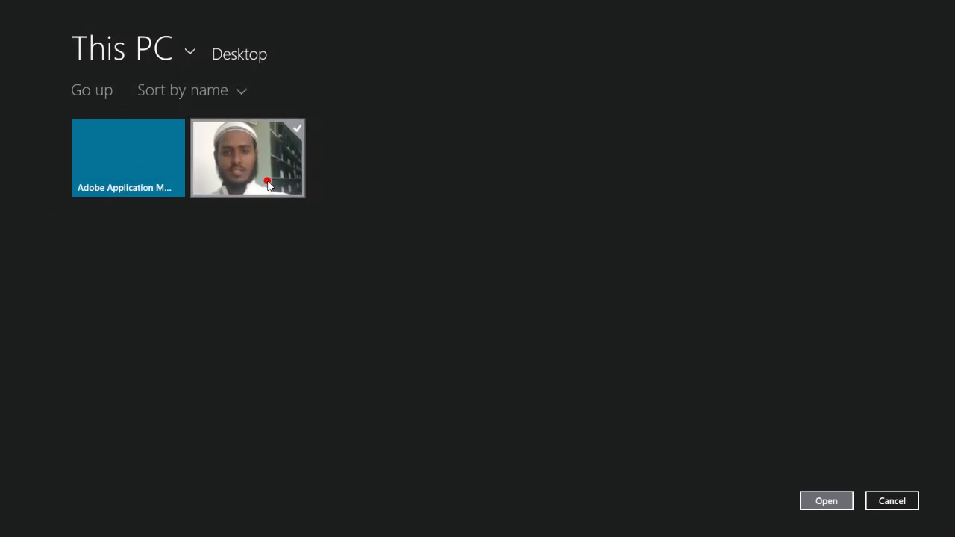
left_click(826, 501)
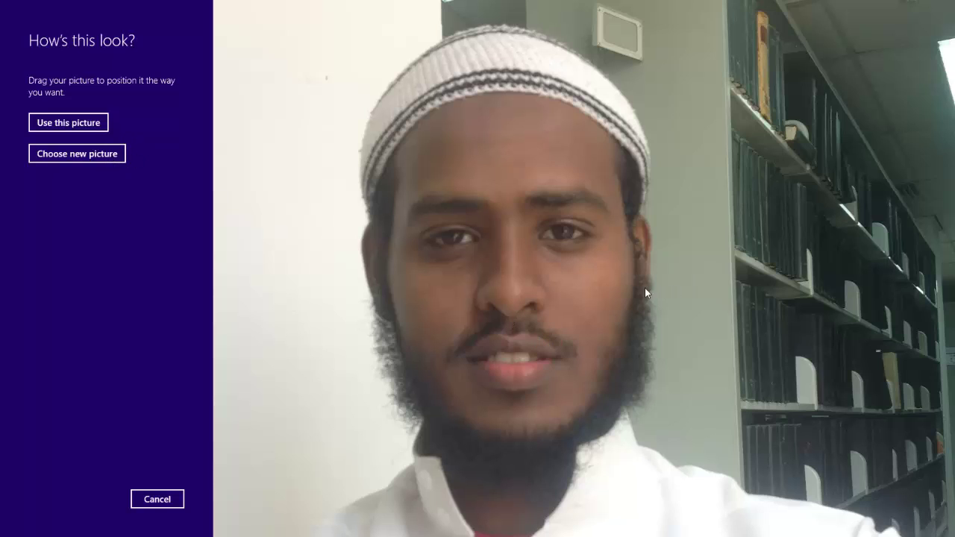
left_click(81, 126)
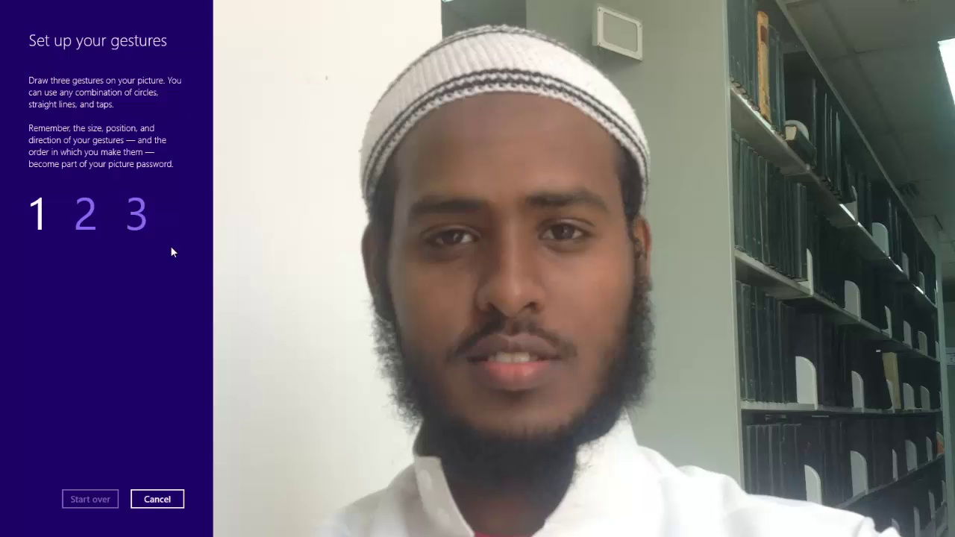
Step: Set three tap gestures on the photo as the picture password and repeat them to finish the setup
left_click(451, 237)
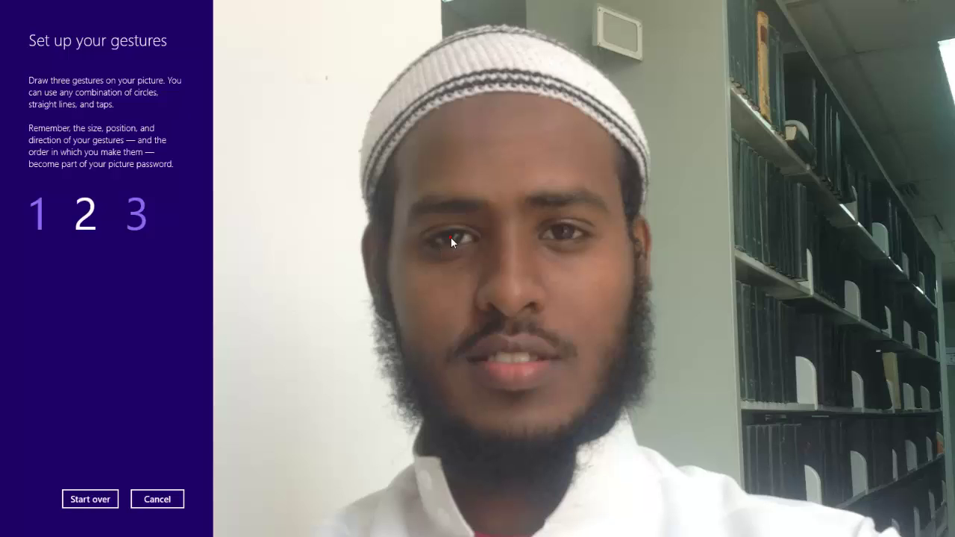
left_click(562, 229)
left_click(513, 357)
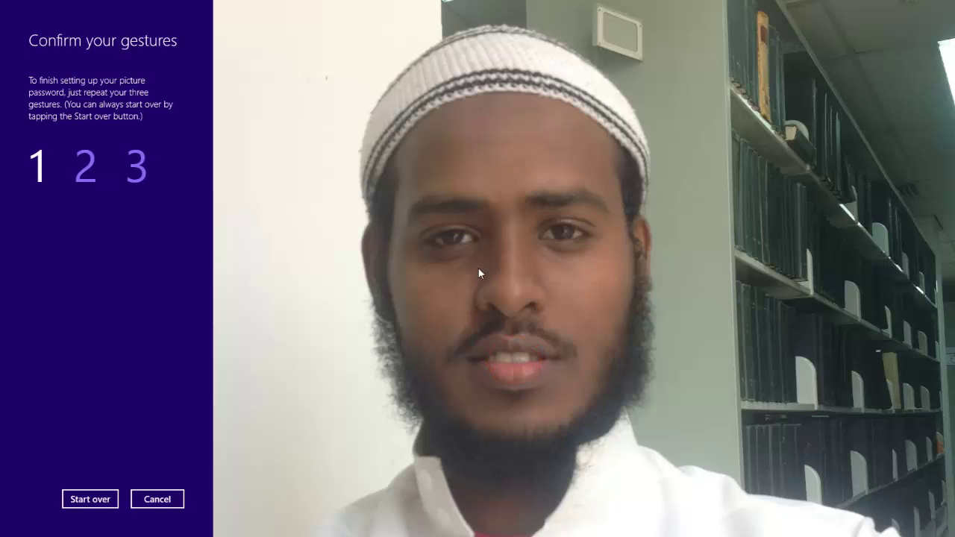
left_click(453, 236)
left_click(564, 228)
left_click(516, 353)
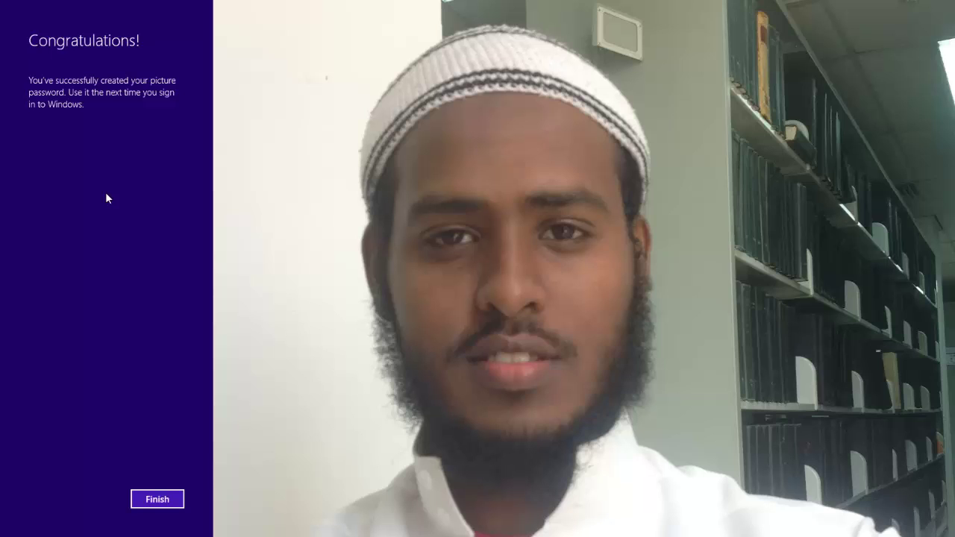
left_click(169, 498)
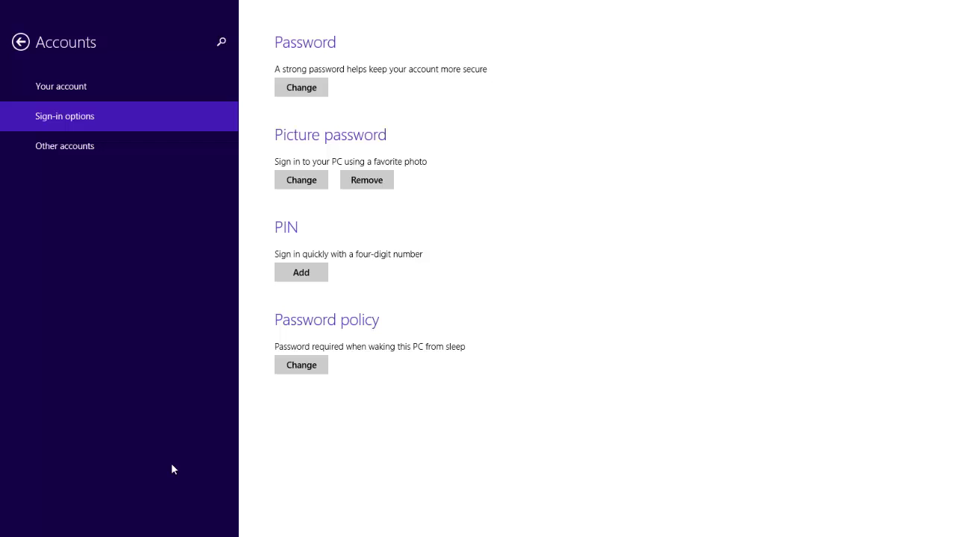
Step: Remove the picture password from the sign-in options and return to the main PC settings
left_click(373, 184)
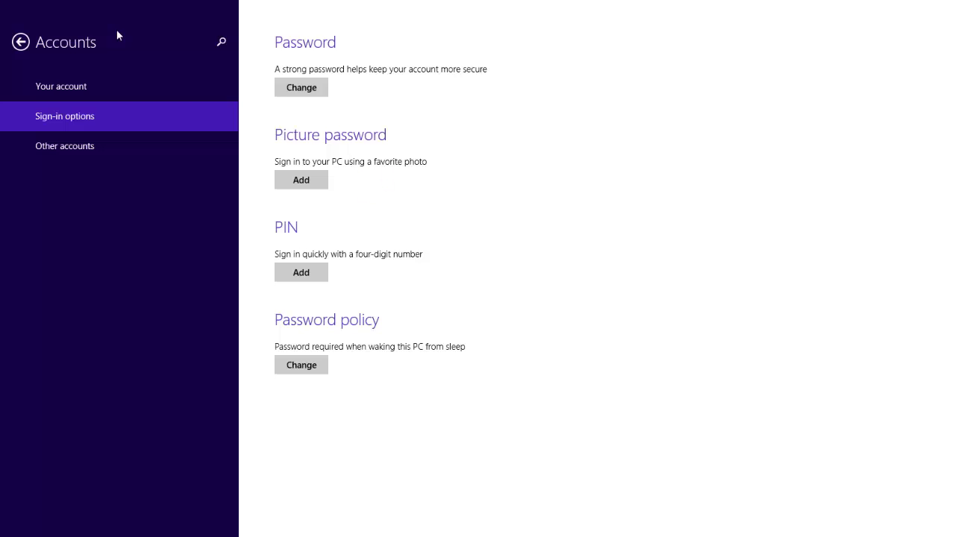
left_click(30, 43)
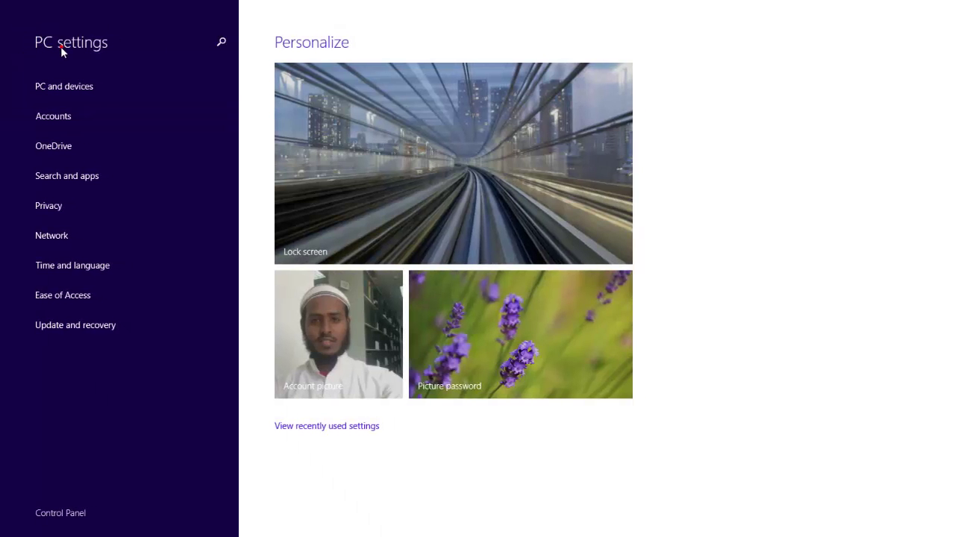
left_click(61, 45)
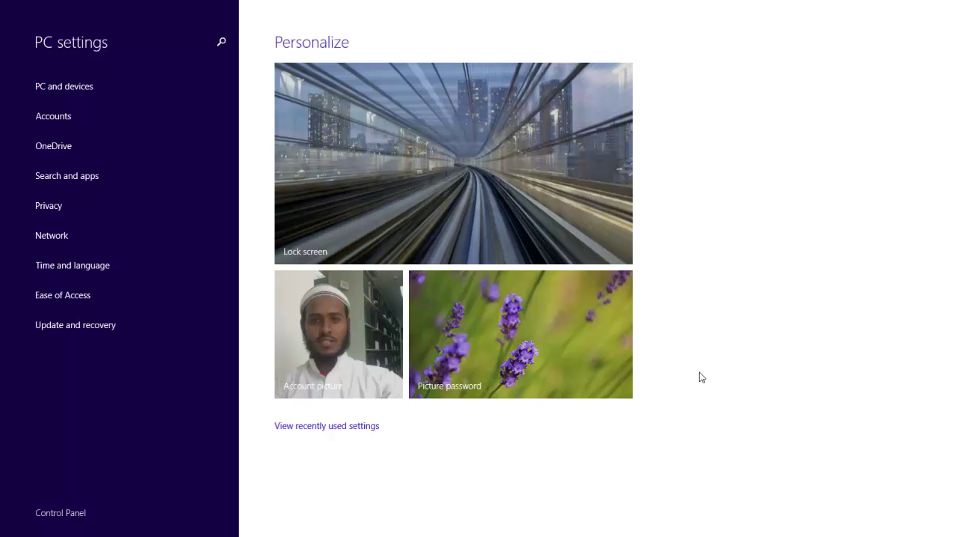